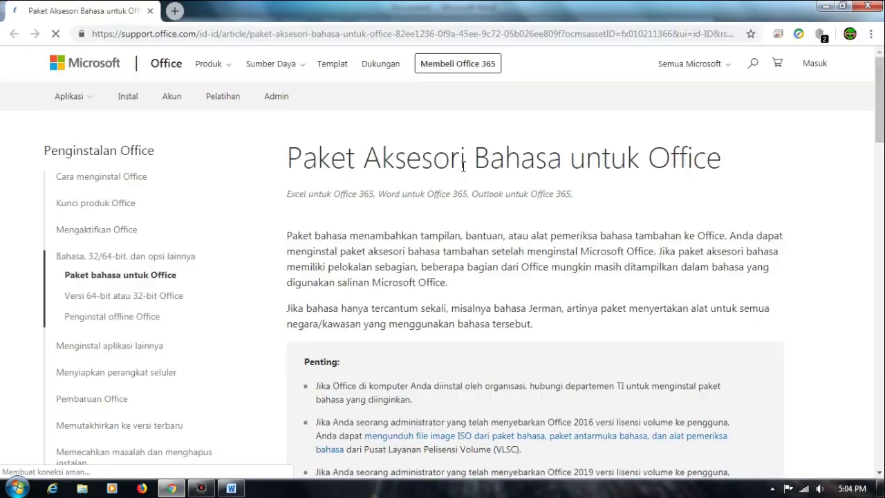
Show the Arabic (Arab) language pack downloads for Office 2010 on the language accessory pack page
scroll(458, 193, down, 6)
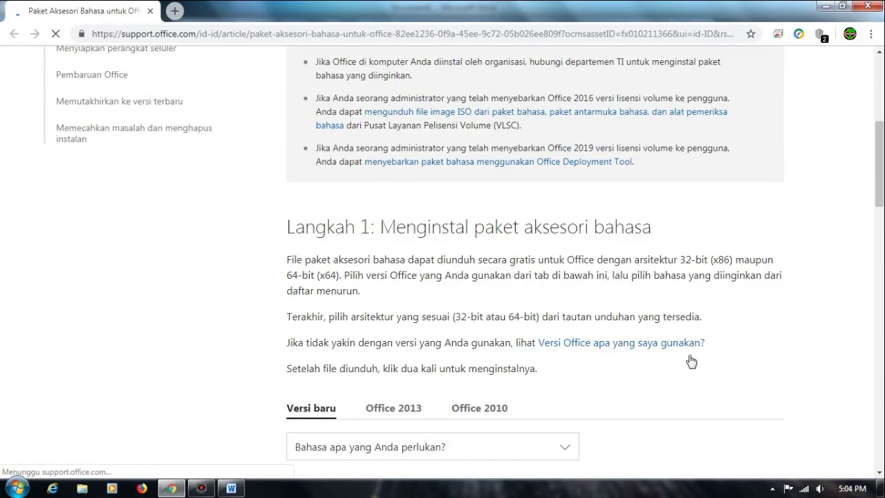
scroll(875, 188, down, 1)
scroll(875, 194, down, 3)
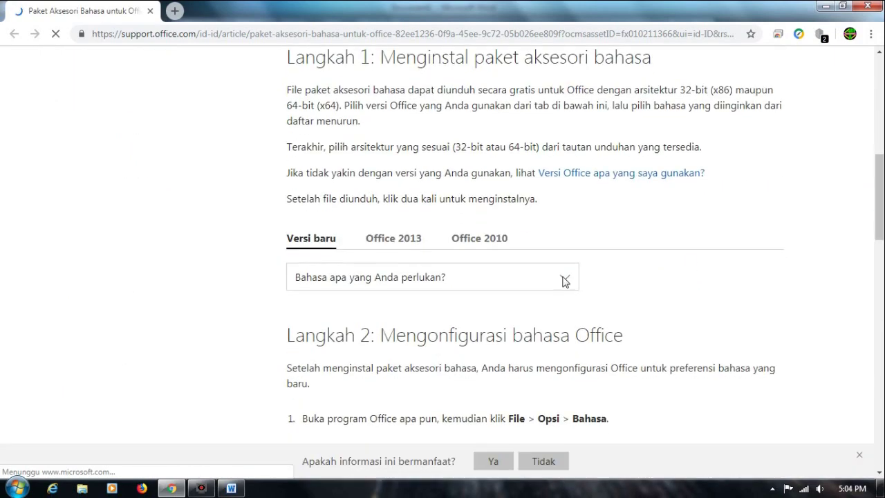
click(479, 238)
click(394, 242)
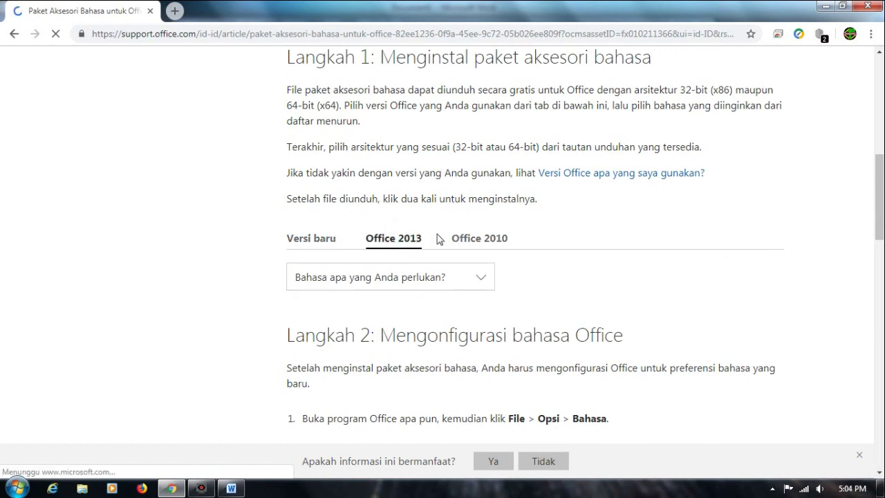
click(485, 239)
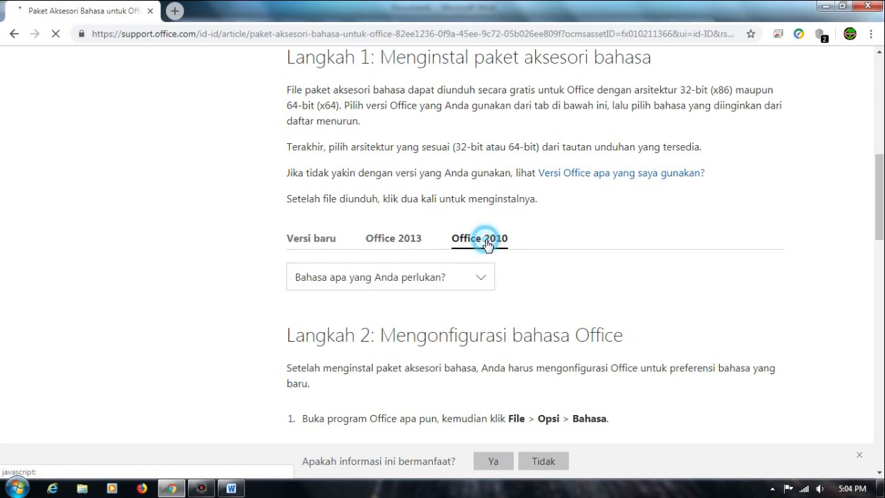
click(479, 276)
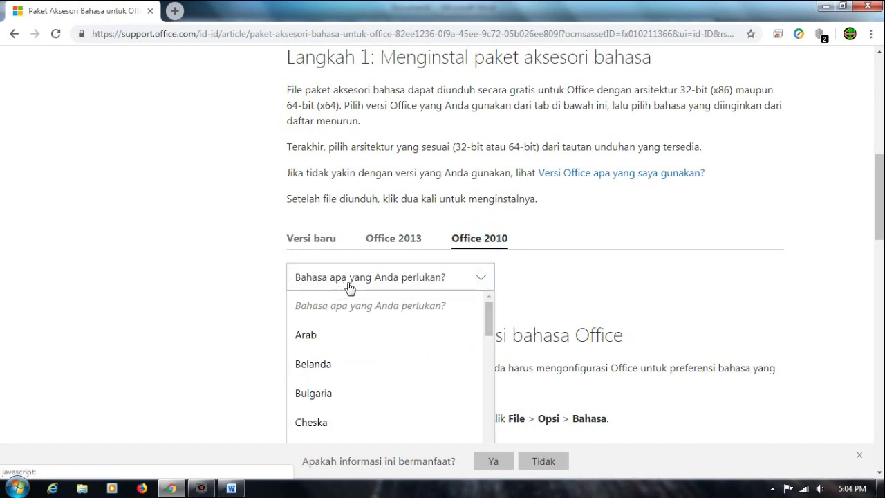
click(320, 337)
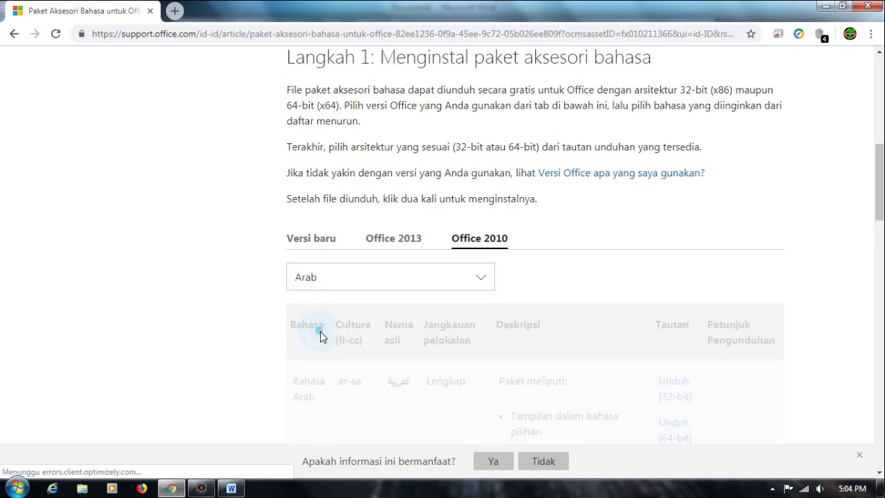
scroll(442, 332, down, 3)
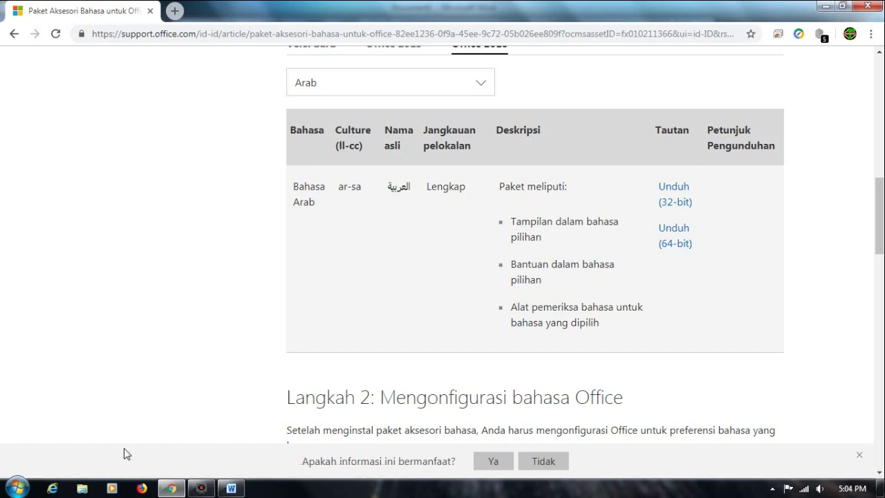
Open the computer's system properties from the file explorer to check whether the system is 32-bit or 64-bit
click(83, 488)
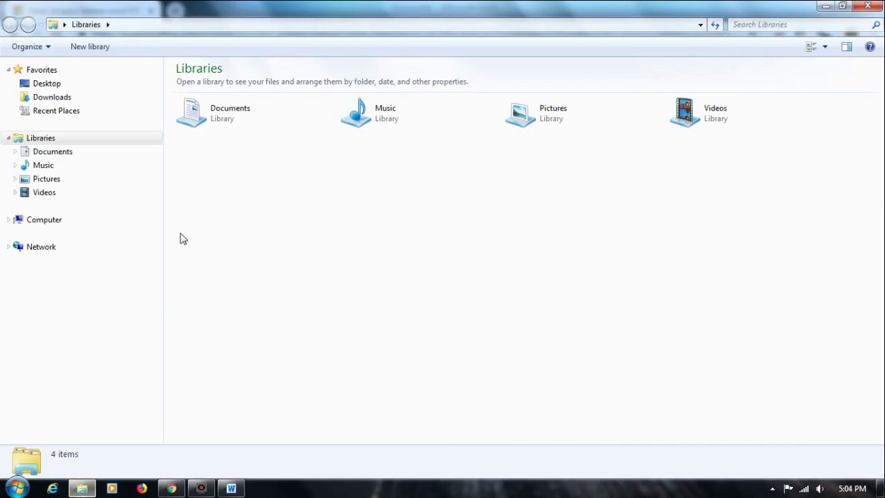
right_click(51, 221)
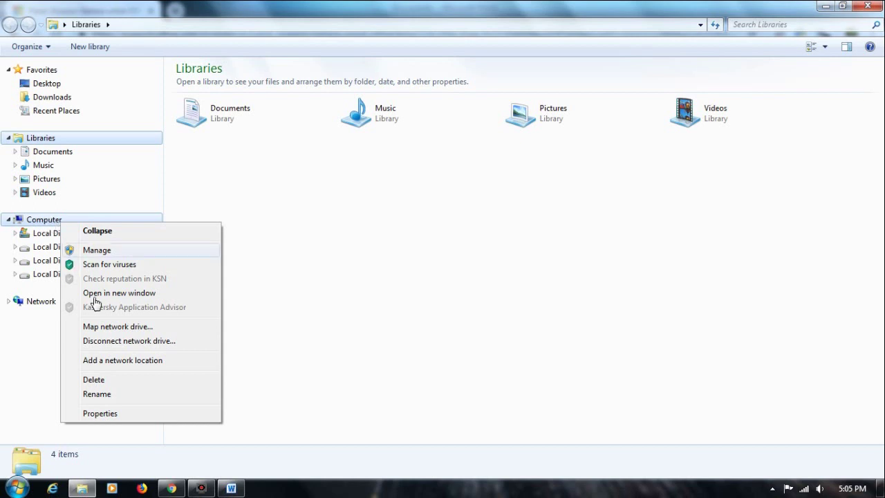
click(128, 414)
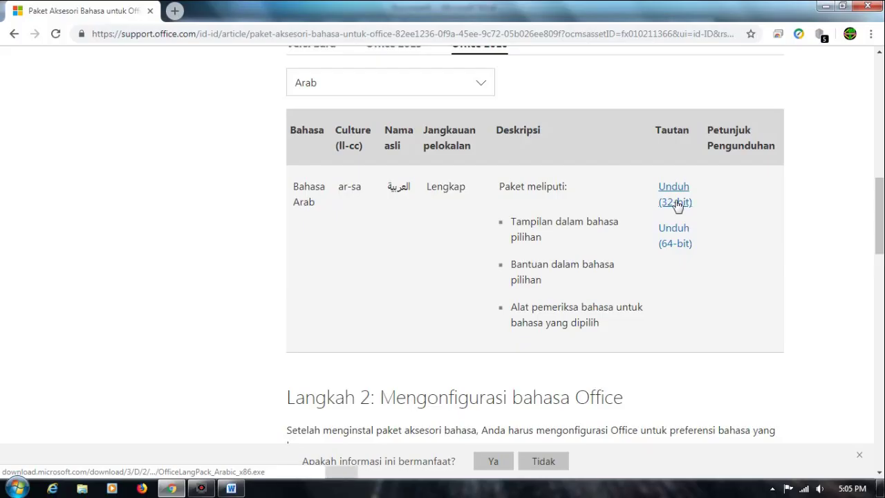
Download the 32-bit Arabic language pack, resuming the existing download, and close the download manager's completion dialog
click(642, 309)
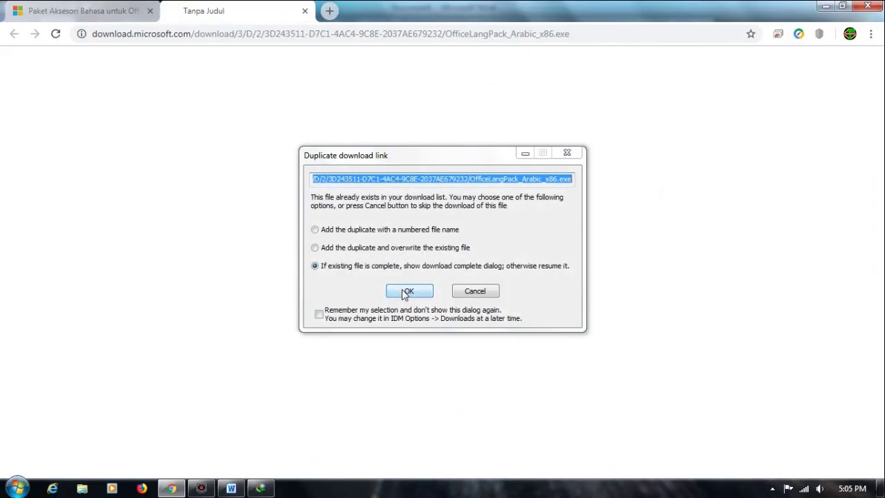
click(406, 291)
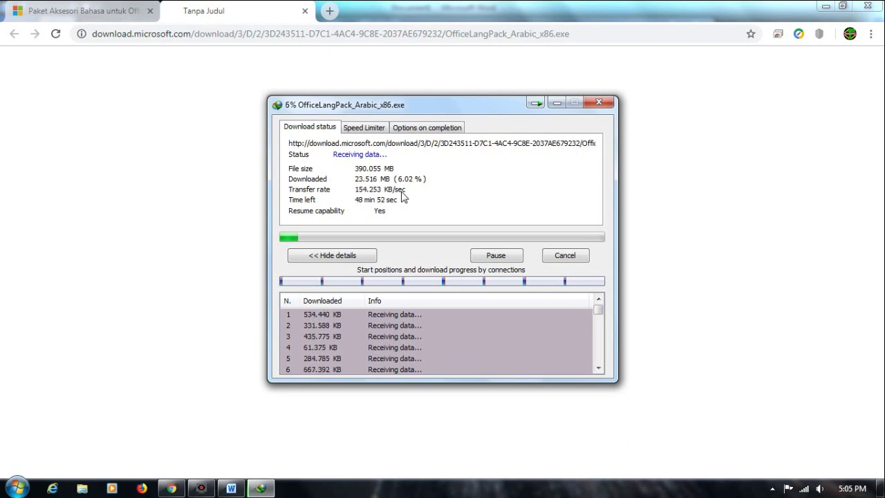
drag(400, 117, 450, 116)
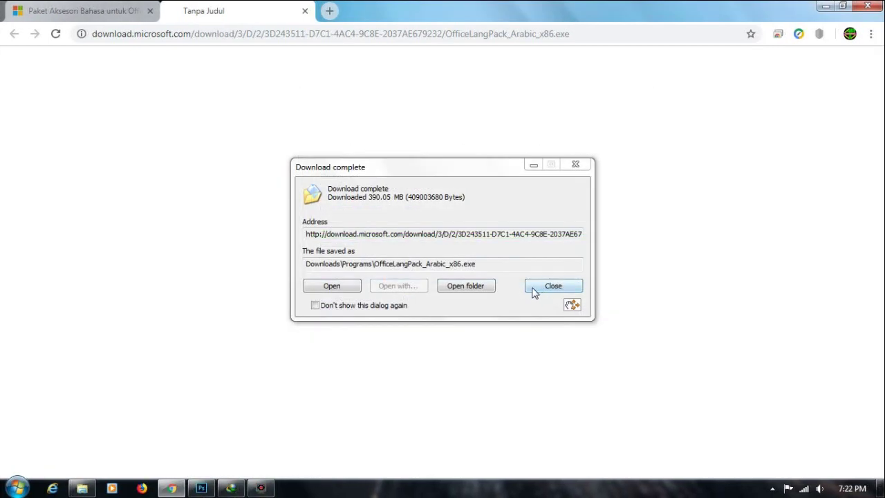
click(533, 291)
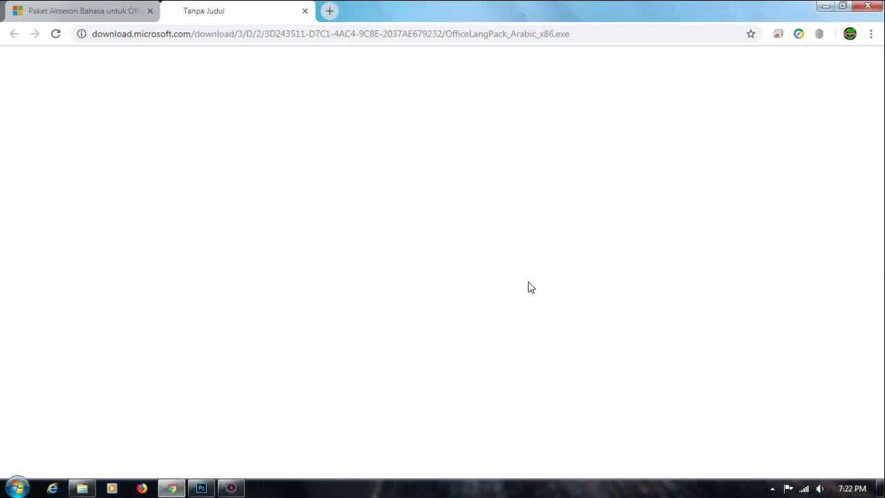
Run the OfficeLangPack_Arabic_x86 installer from the Programs folder inside Downloads
click(79, 486)
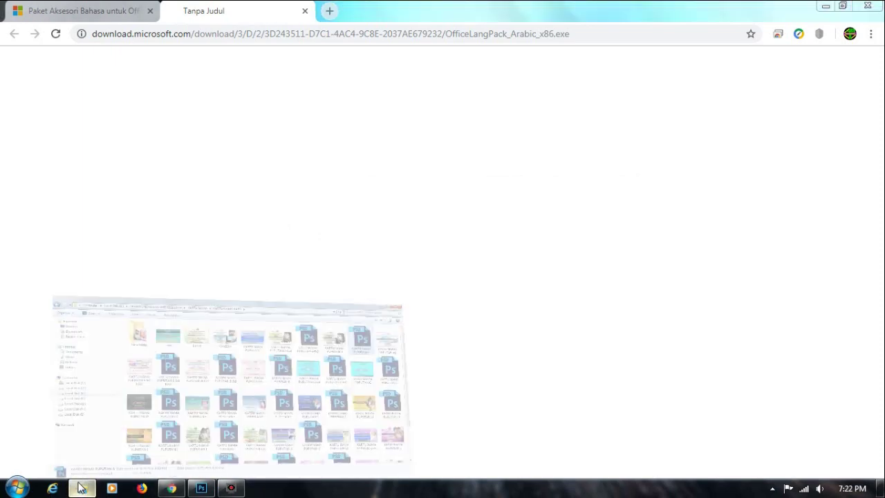
click(84, 172)
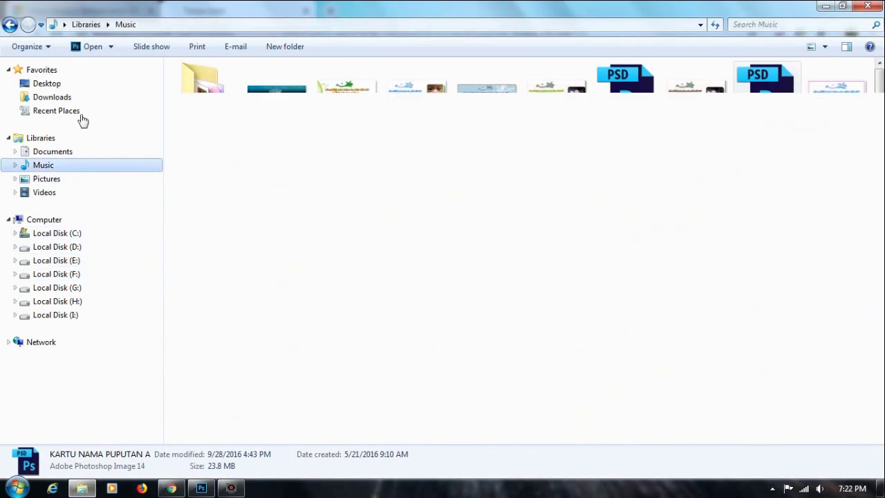
click(81, 101)
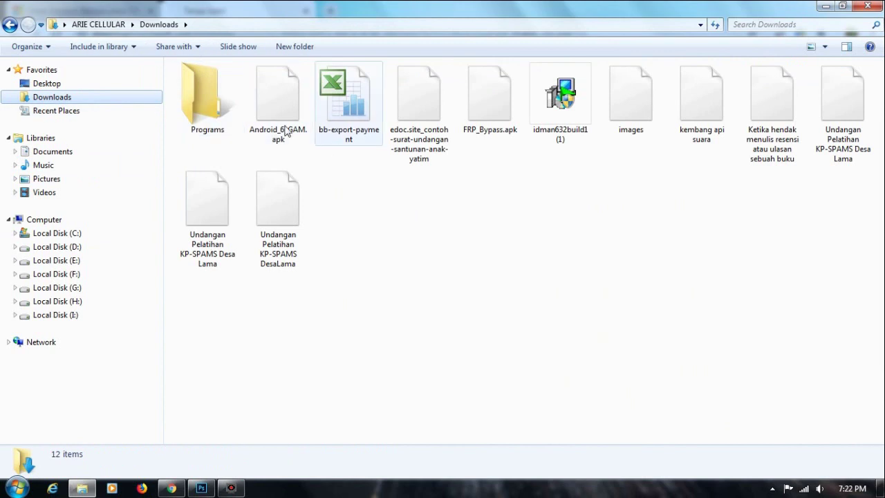
click(206, 121)
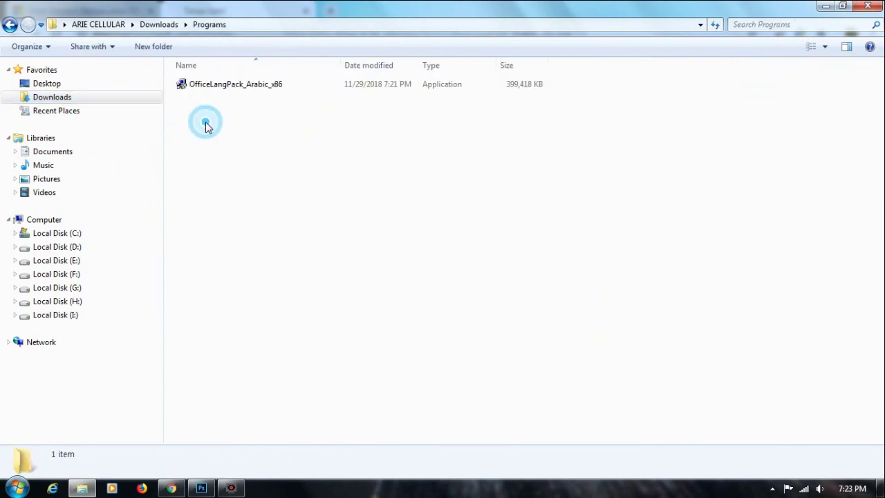
click(240, 85)
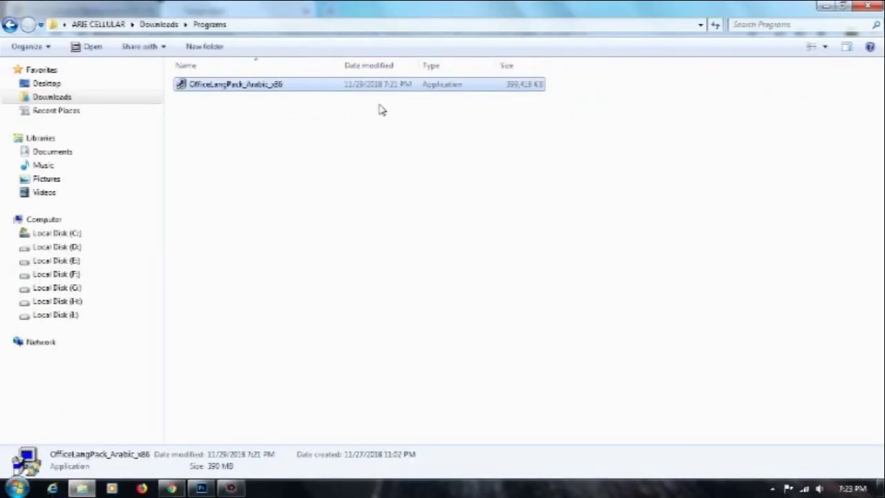
double_click(289, 84)
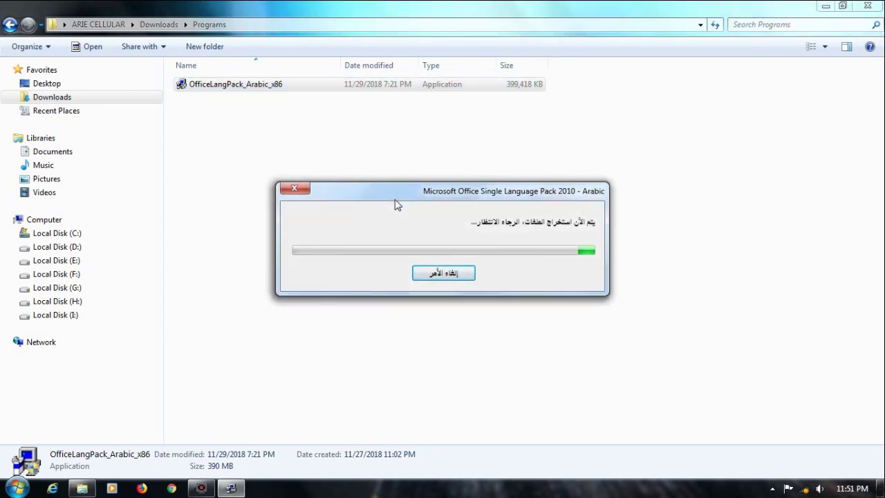
Start installing Microsoft Office Language Pack 2010 - Arabic with the default installation type, accepting the licence terms
drag(400, 197, 433, 157)
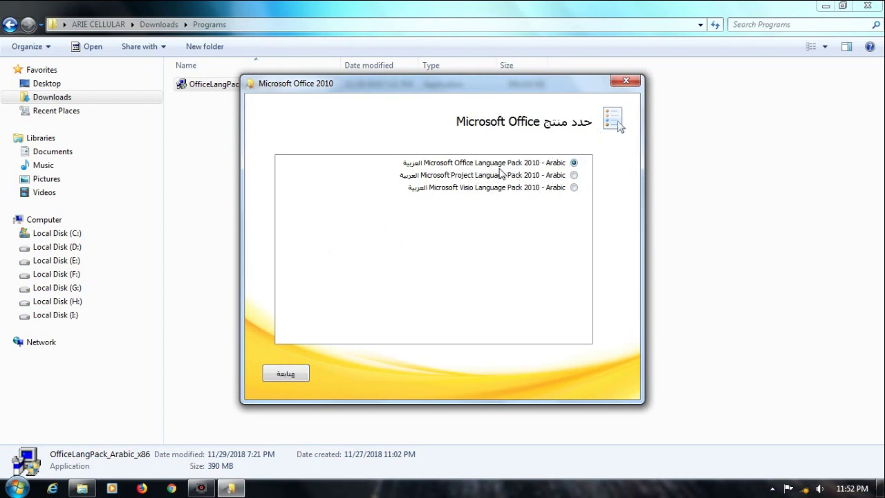
click(285, 373)
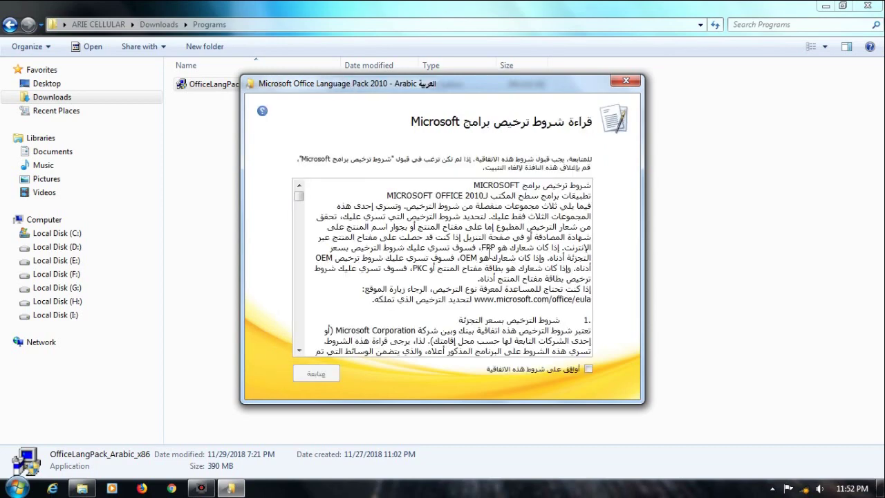
click(588, 369)
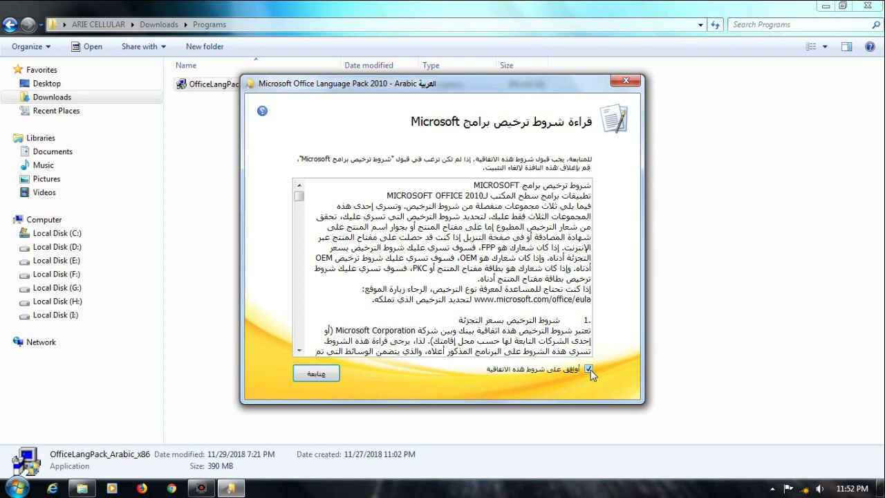
click(328, 376)
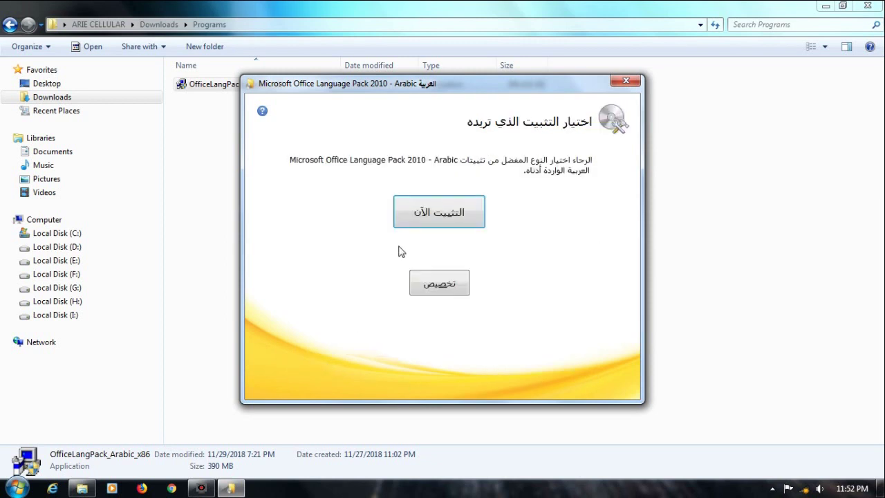
click(444, 220)
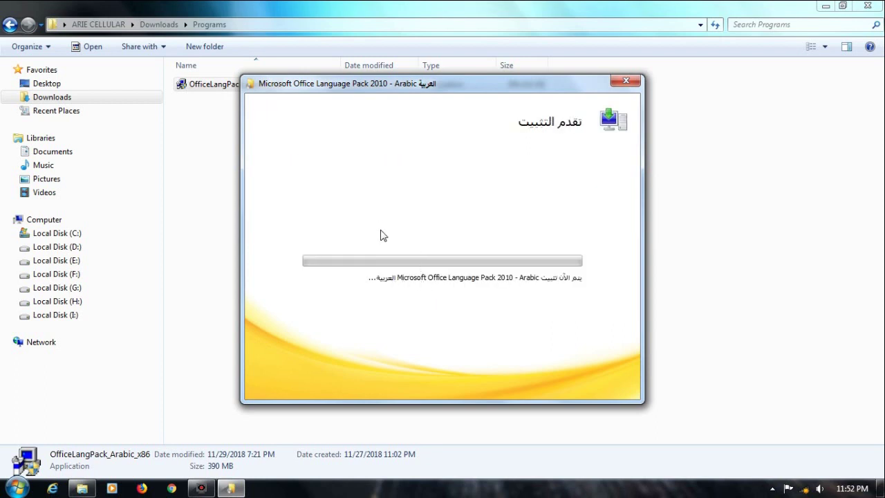
Minimize the file explorer, move the installer window aside and close it once installation has finished
click(825, 5)
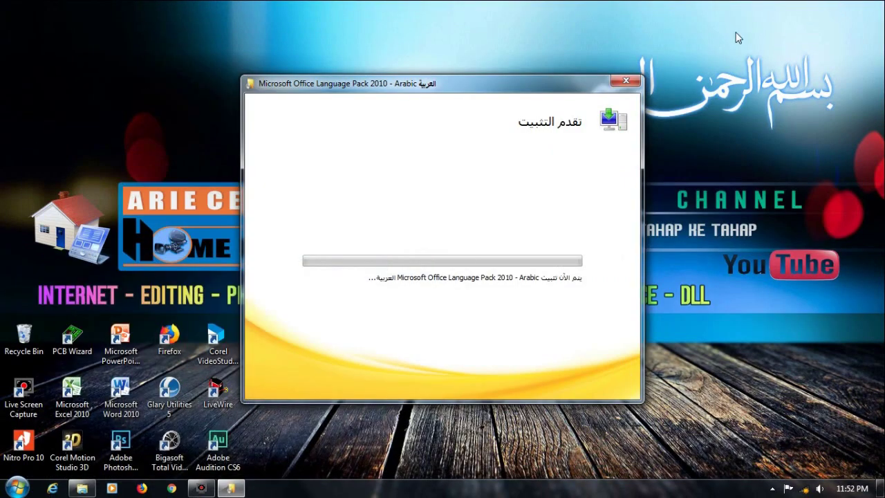
drag(429, 85, 598, 143)
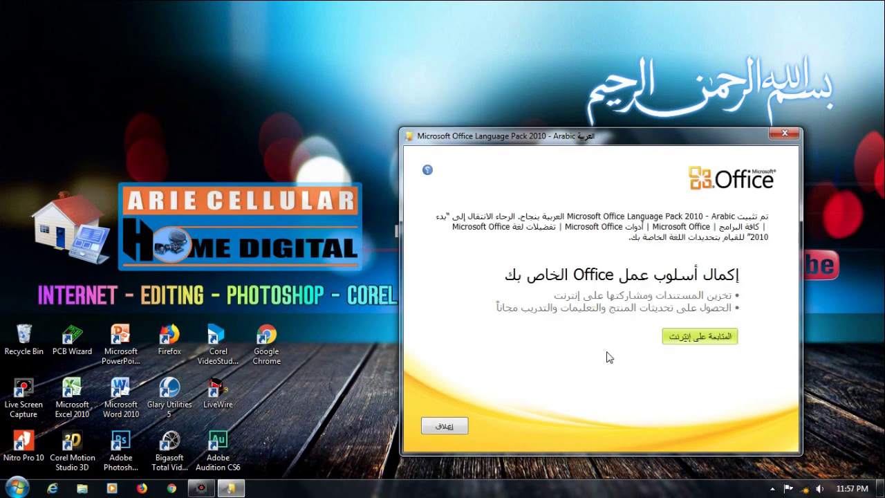
click(459, 426)
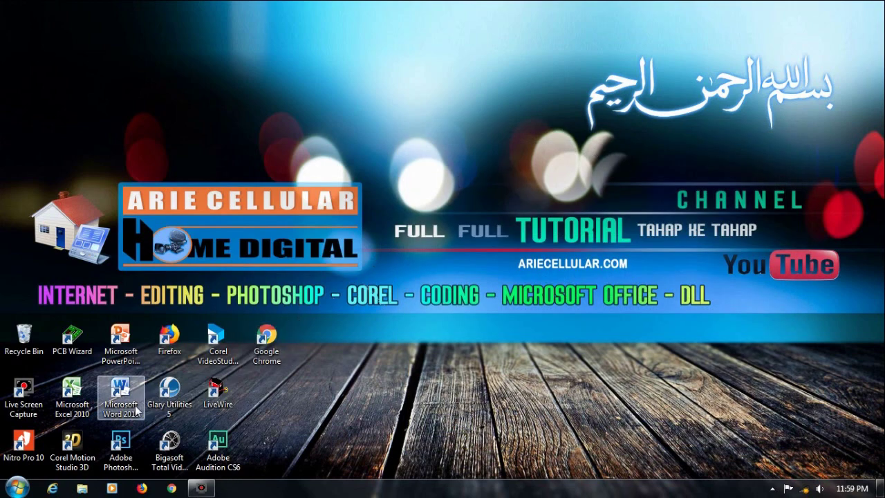
Launch Microsoft Word 2010 and open the Office language preferences in its options
double_click(121, 397)
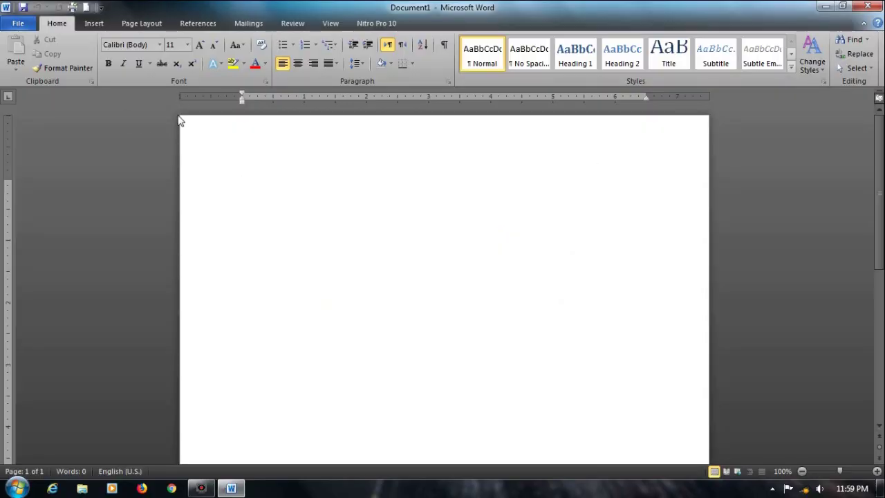
click(28, 24)
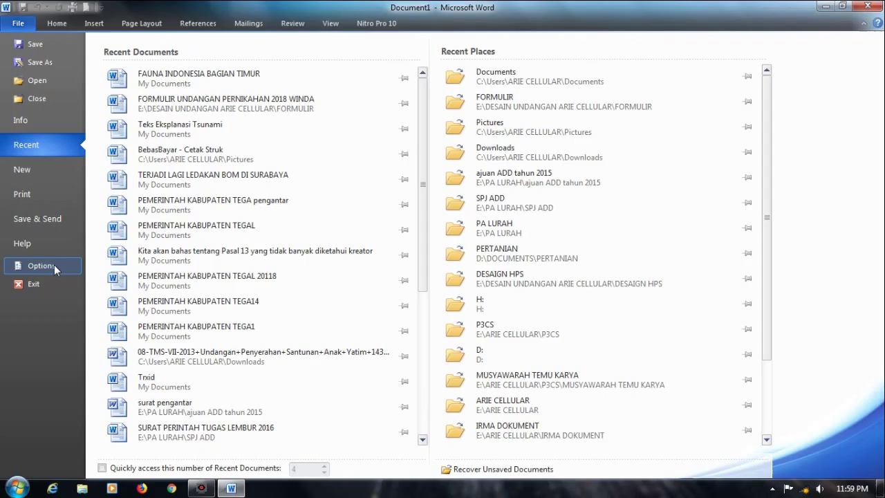
click(54, 370)
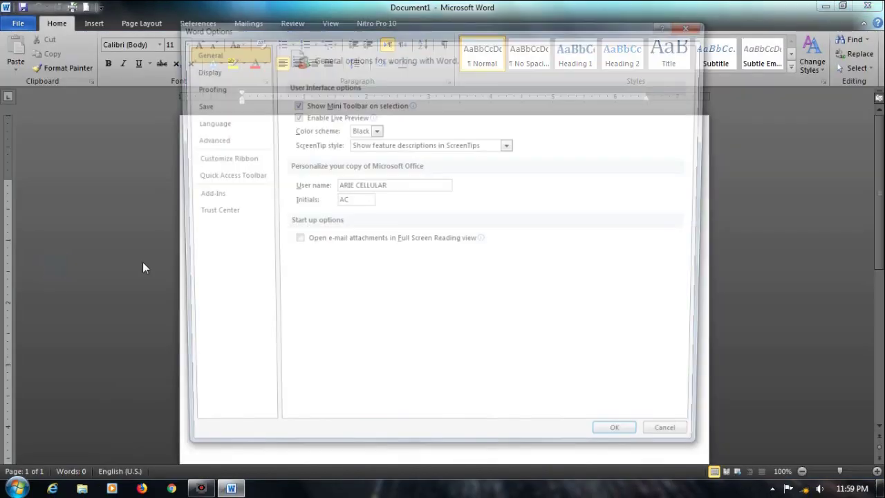
click(217, 126)
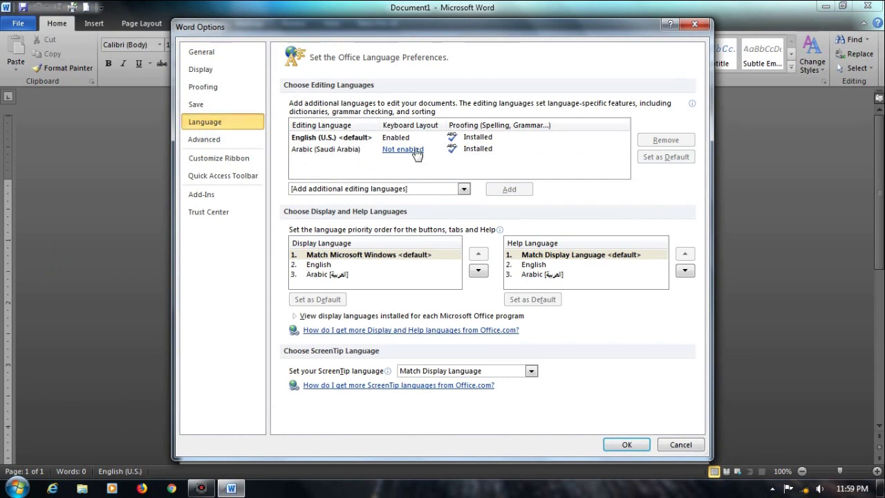
Set Arabic (Saudi Arabia) as the default editing language and accept the change
click(337, 153)
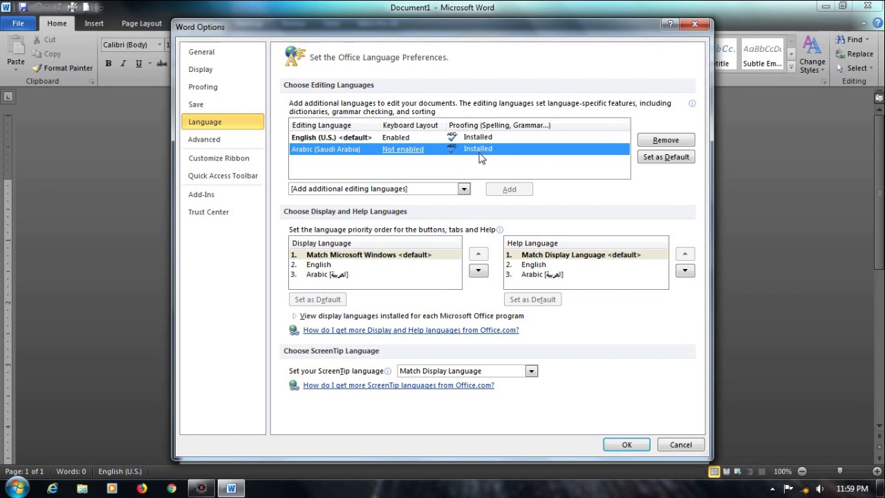
click(644, 157)
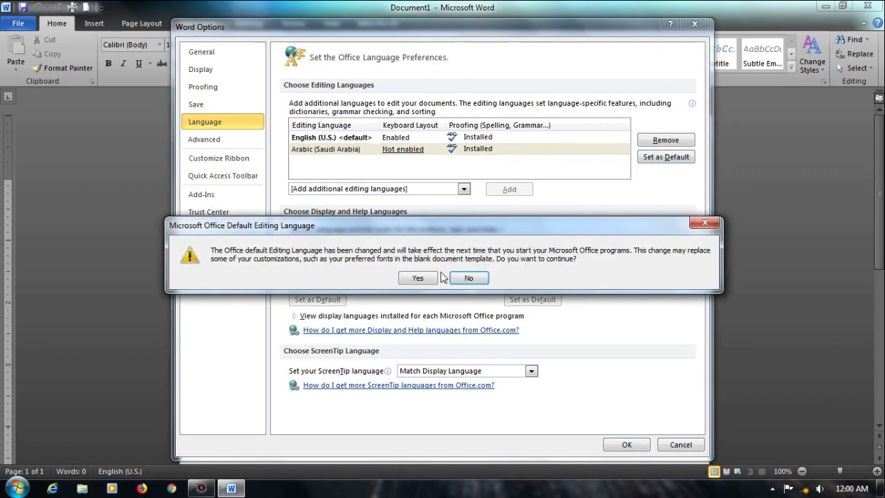
click(420, 277)
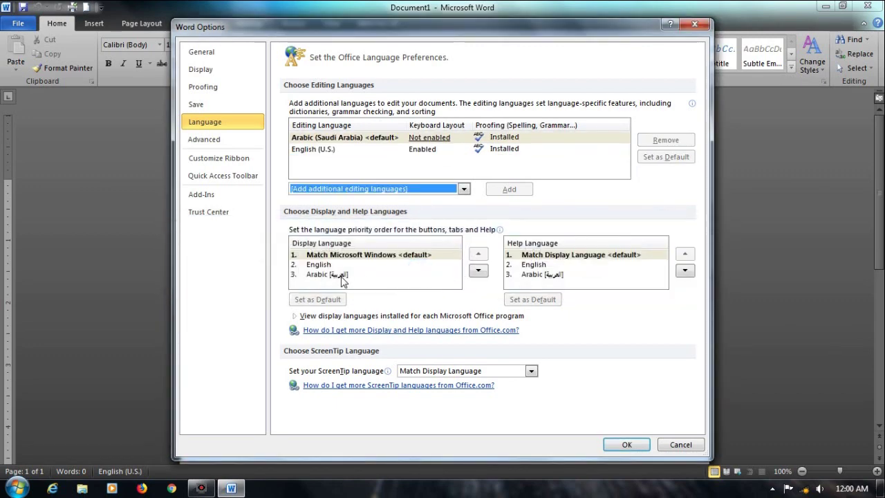
Move Arabic to first priority in the display languages so it becomes the default
click(342, 276)
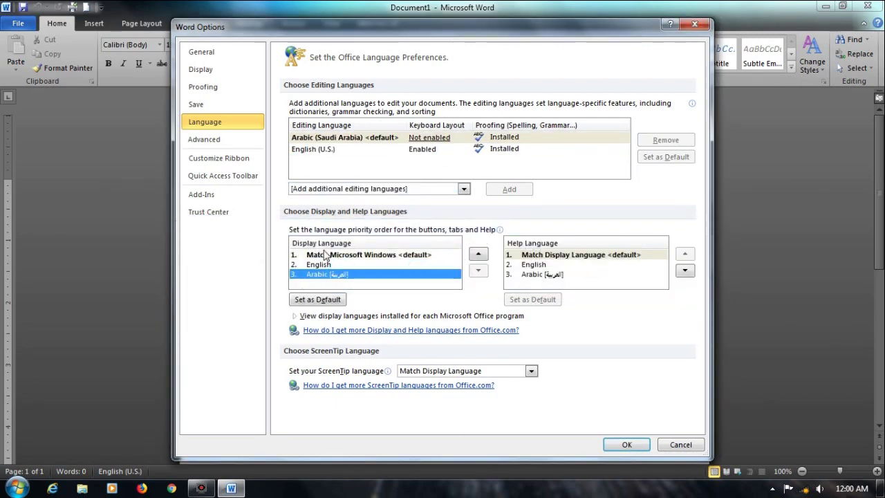
click(477, 254)
click(476, 253)
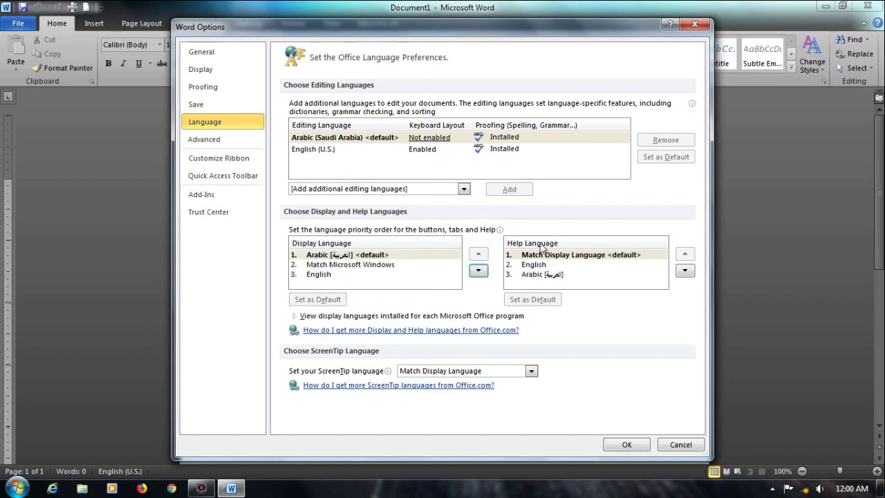
Make Arabic the default help language by moving it to first priority, and apply the language preferences
click(554, 275)
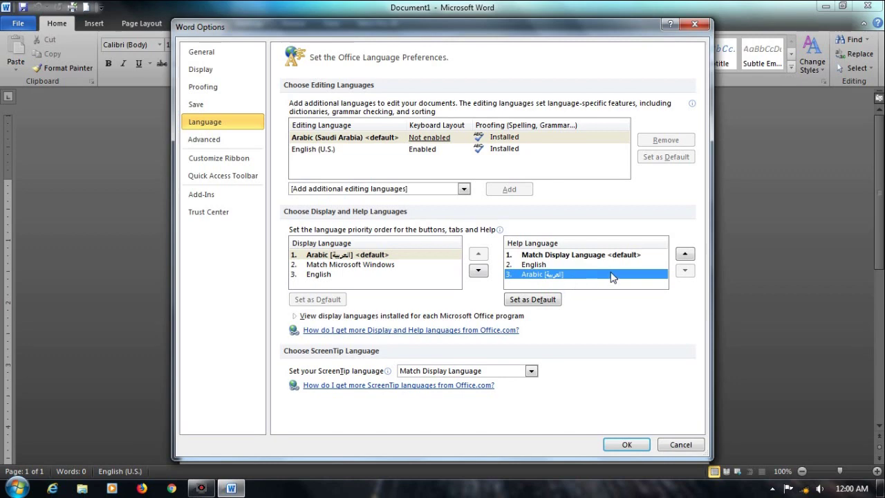
click(684, 254)
click(684, 253)
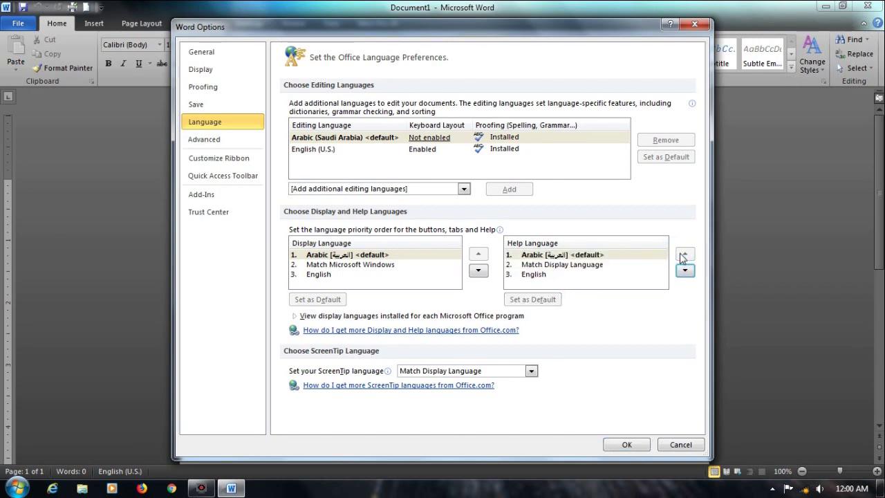
click(626, 444)
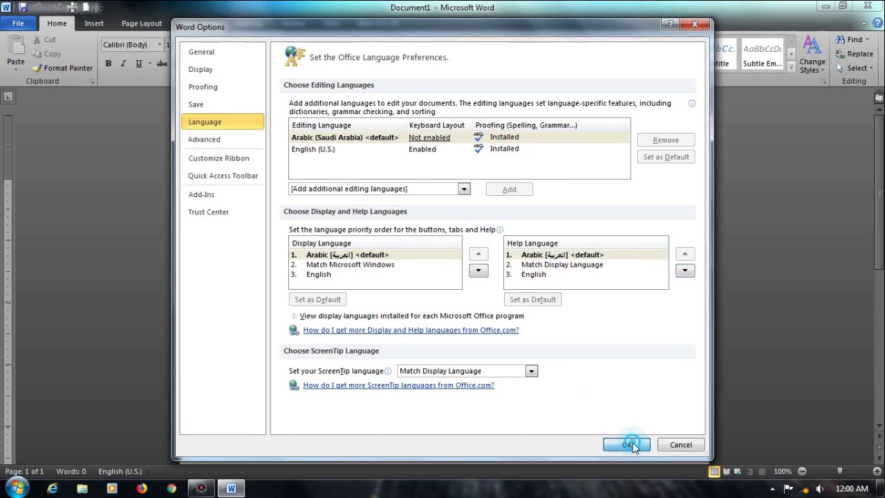
click(437, 279)
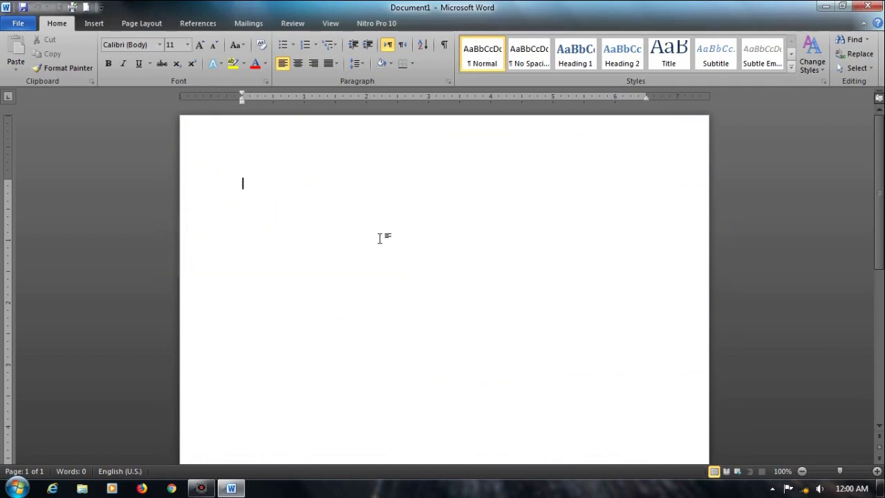
Restart Word to load the Arabic interface and open the file management view
click(868, 7)
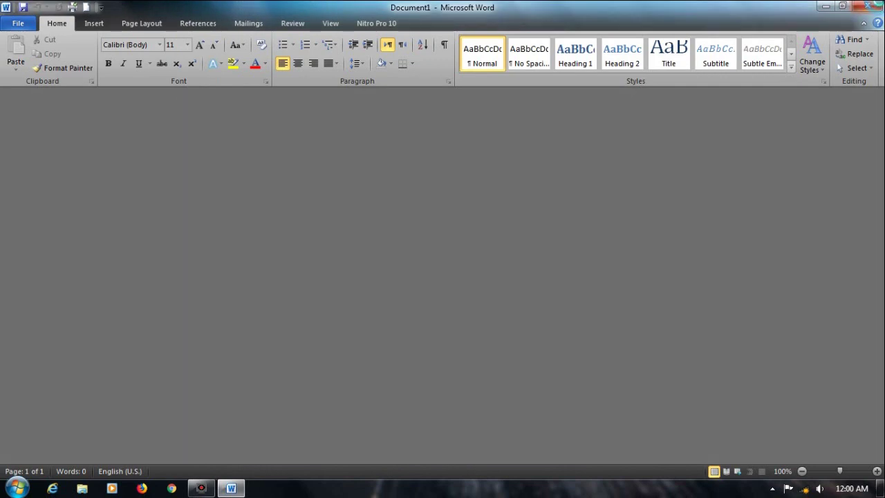
double_click(123, 390)
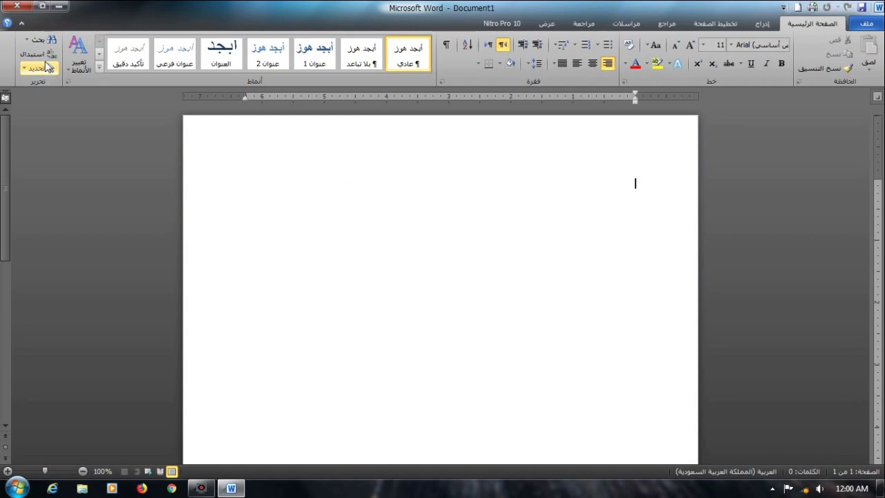
click(866, 24)
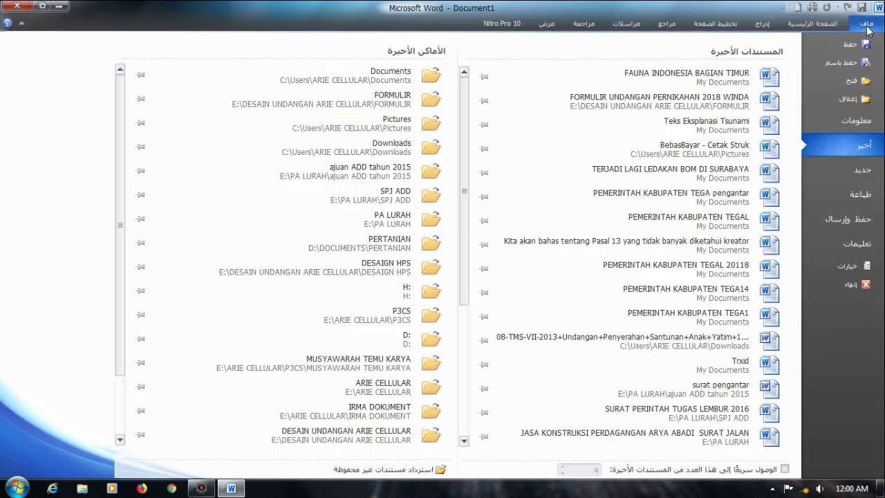